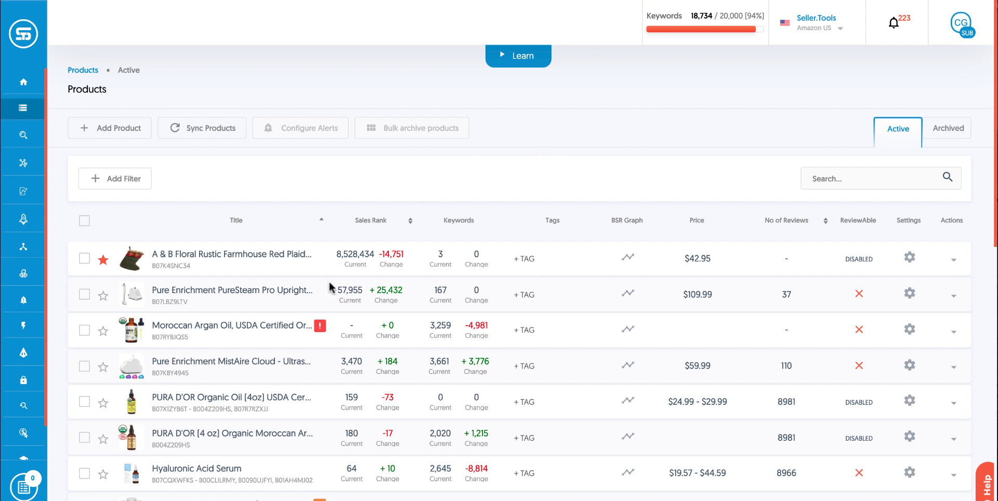
Step: Start configuring alerts for the Pure Enrichment MistAire Cloud, PURA D'OR Organic Oil (4oz) and PURA D'OR (4 oz) Organic Moroccan products
scroll(330, 286, down, 2)
scroll(328, 310, down, 1)
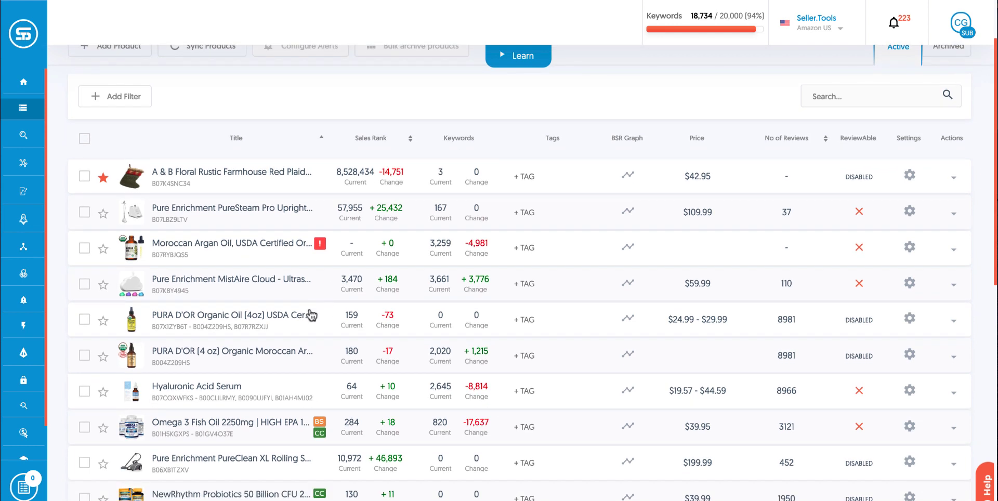
click(84, 356)
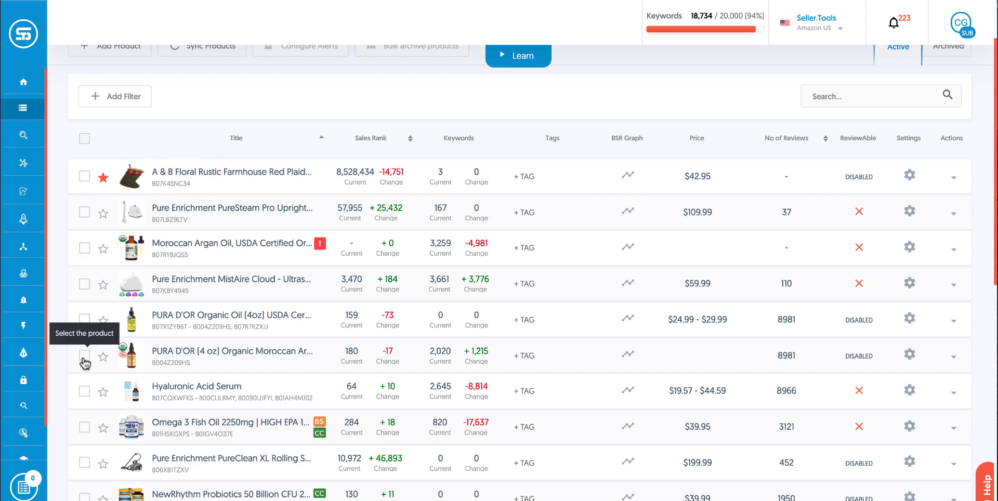
click(85, 320)
click(84, 284)
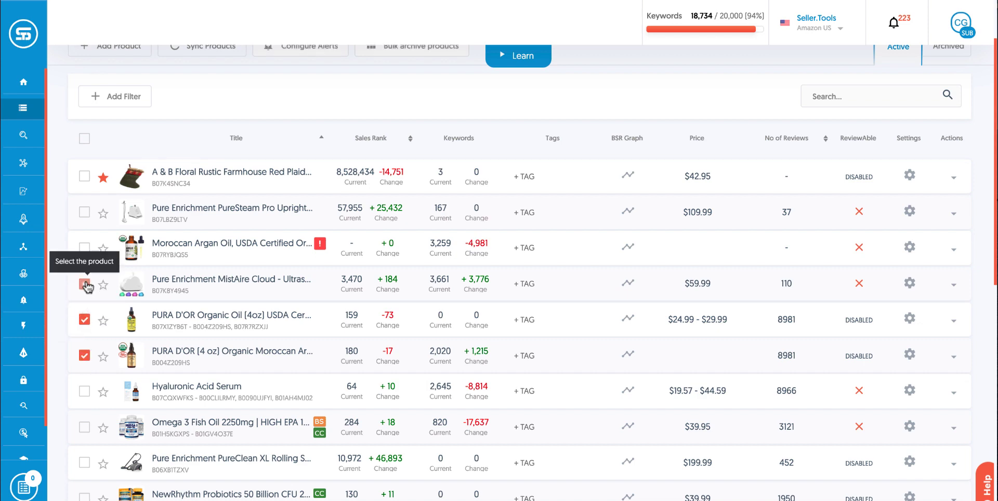
scroll(304, 266, up, 2)
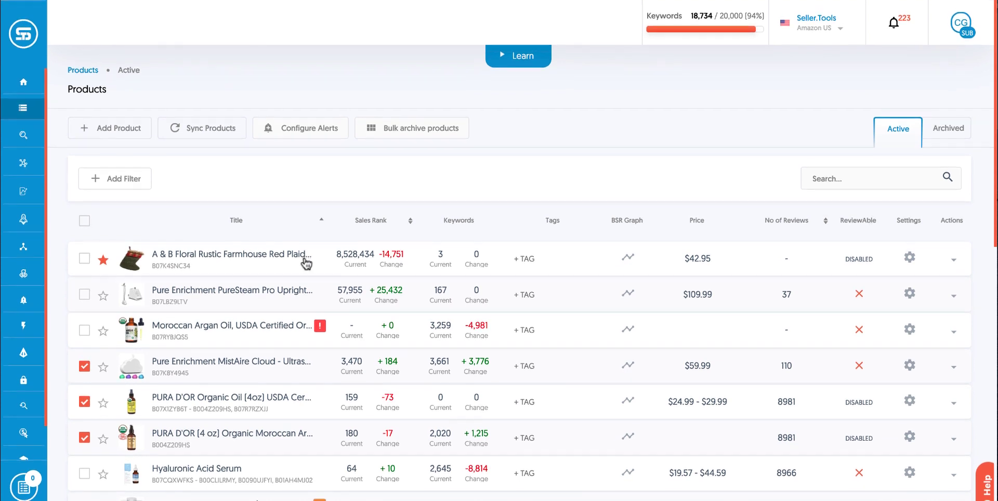
click(293, 136)
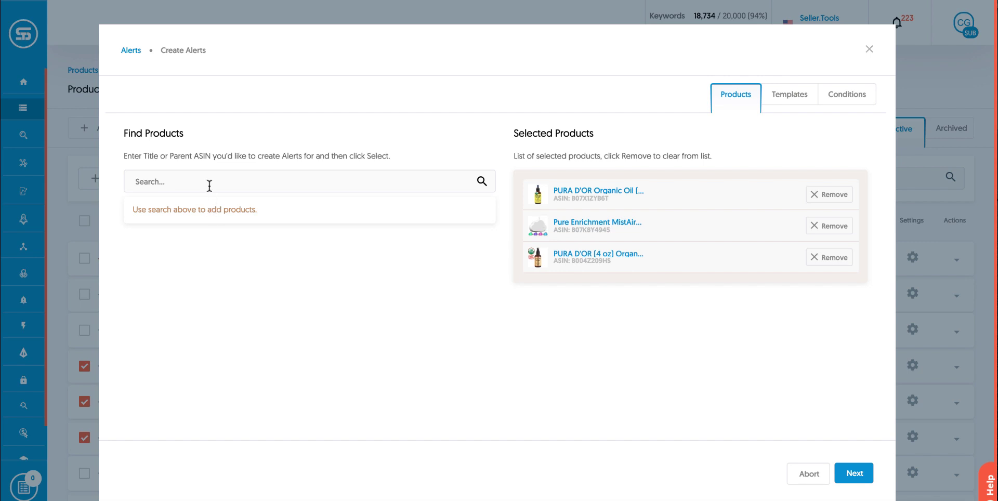
Step: Accept the selected products, apply the "Reviewable is False" template and proceed to the alert conditions
click(855, 474)
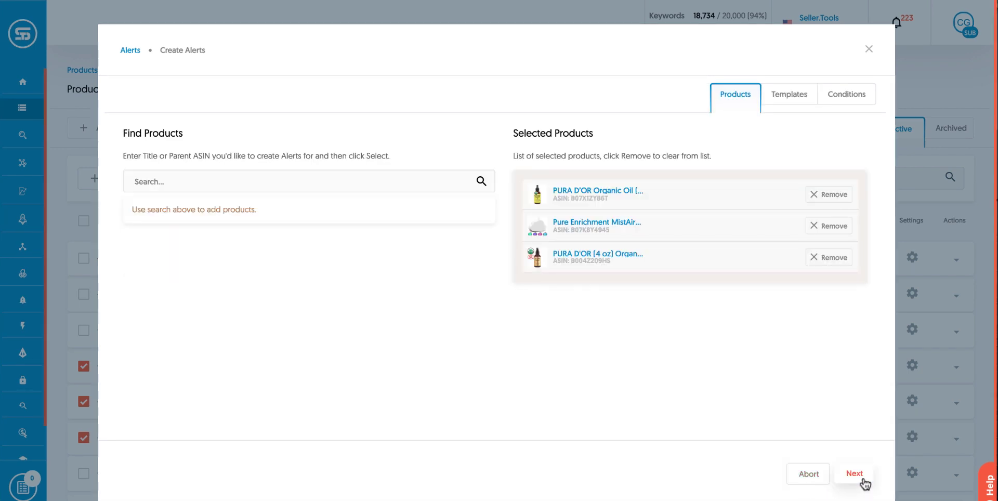
click(863, 478)
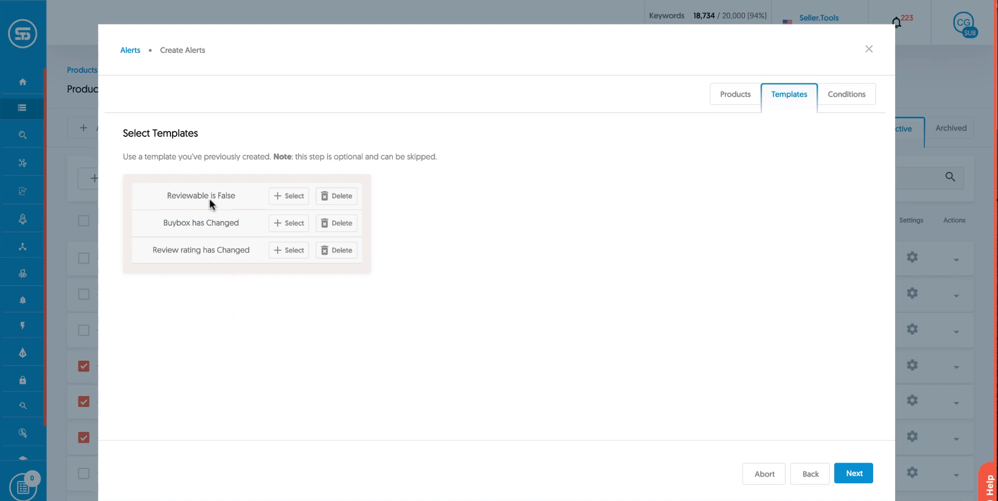
click(294, 198)
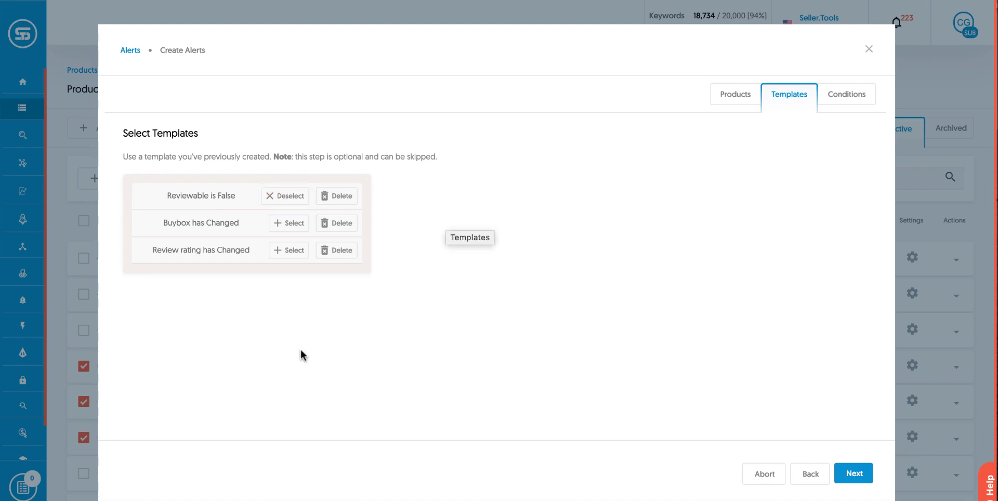
click(854, 473)
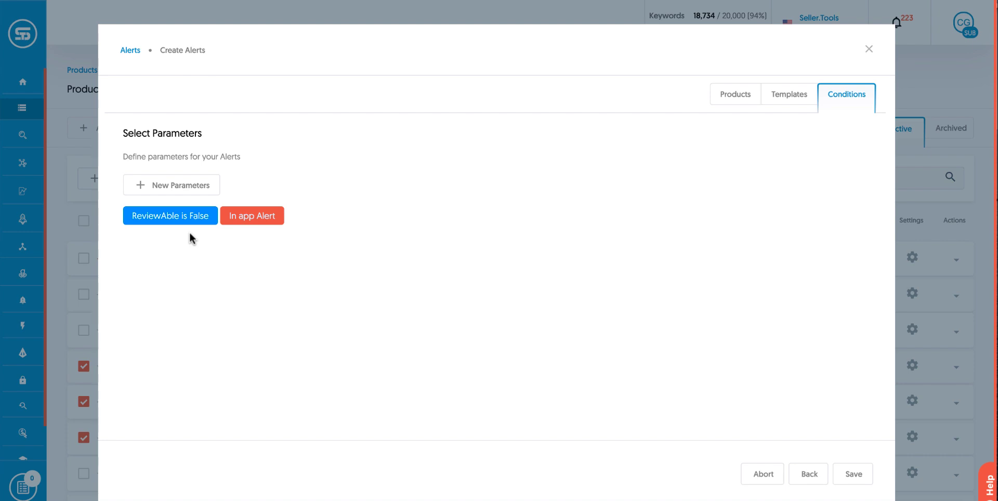
Step: Add a new alert parameter with the condition "Is Adult product is Set" and proceed to its delivery settings
click(179, 193)
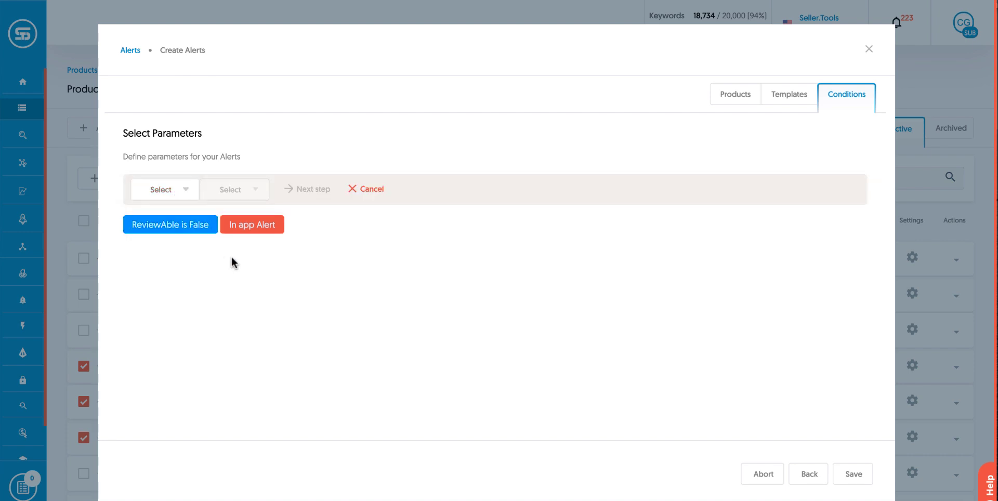
click(182, 197)
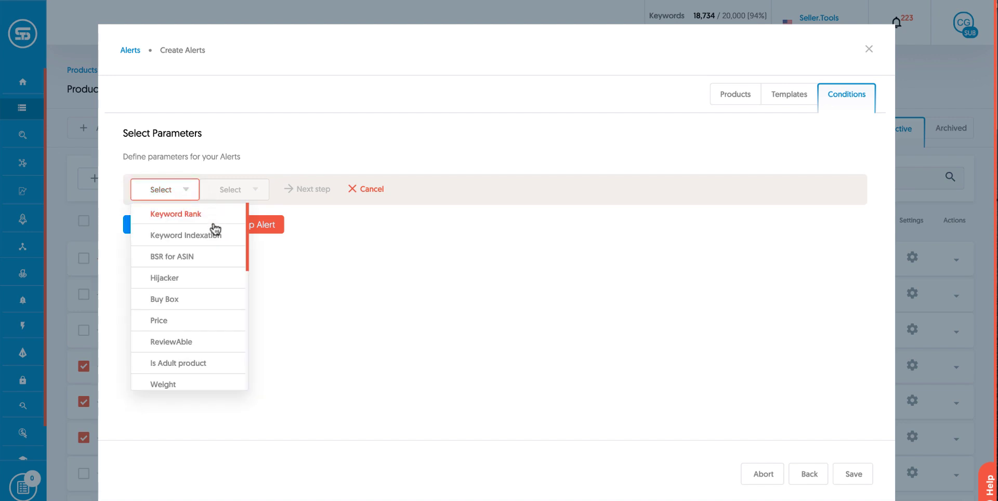
scroll(213, 307, down, 3)
scroll(214, 307, down, 5)
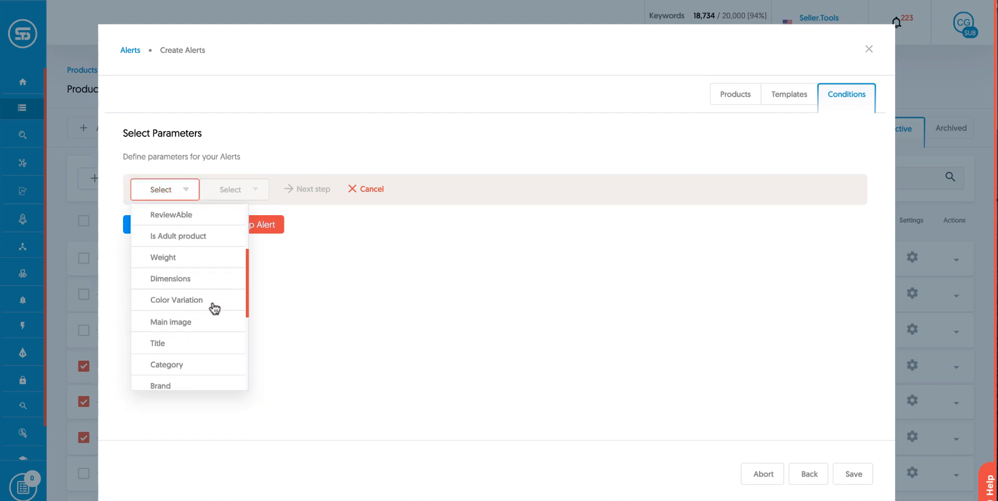
scroll(214, 309, down, 3)
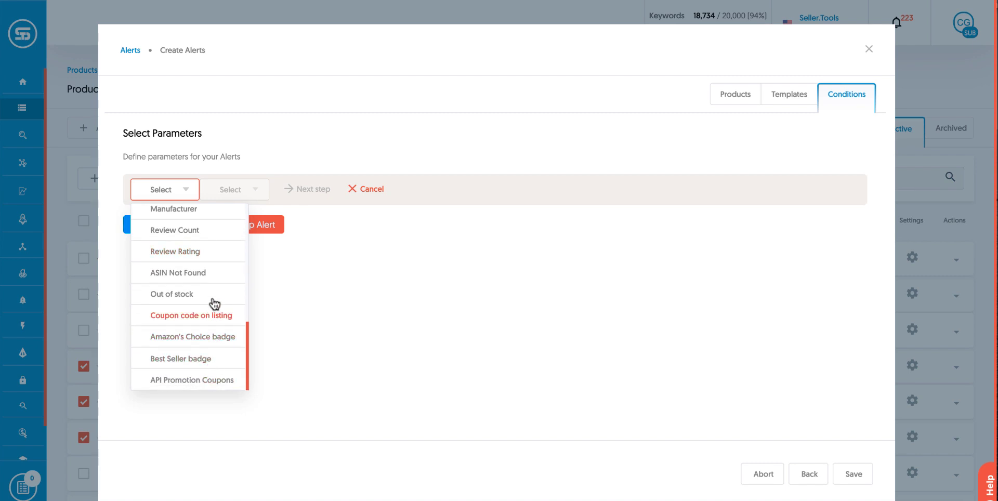
scroll(216, 281, down, 1)
scroll(216, 281, up, 10)
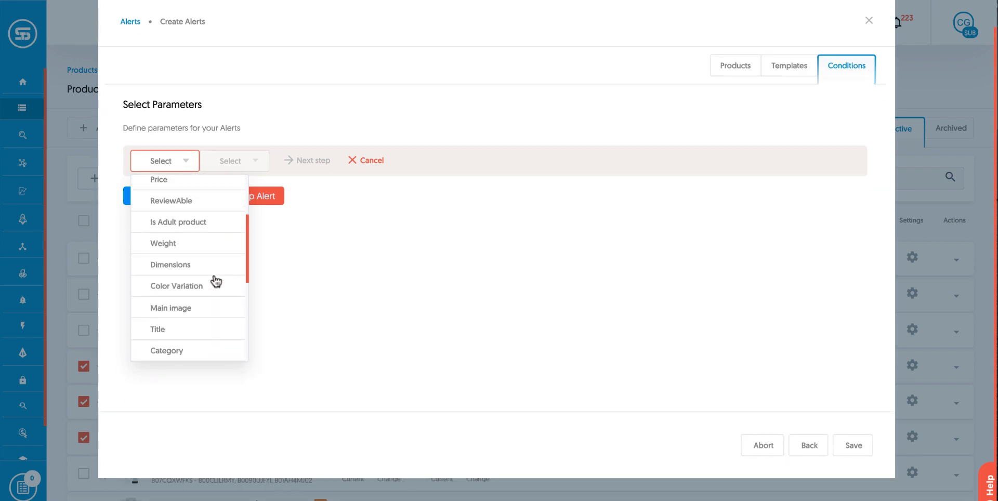
scroll(216, 280, up, 1)
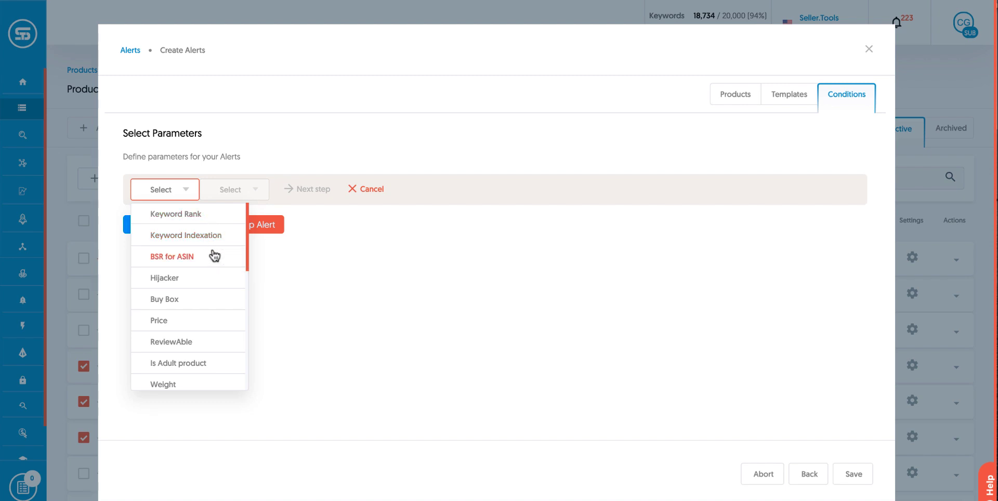
scroll(199, 332, down, 3)
scroll(199, 332, down, 2)
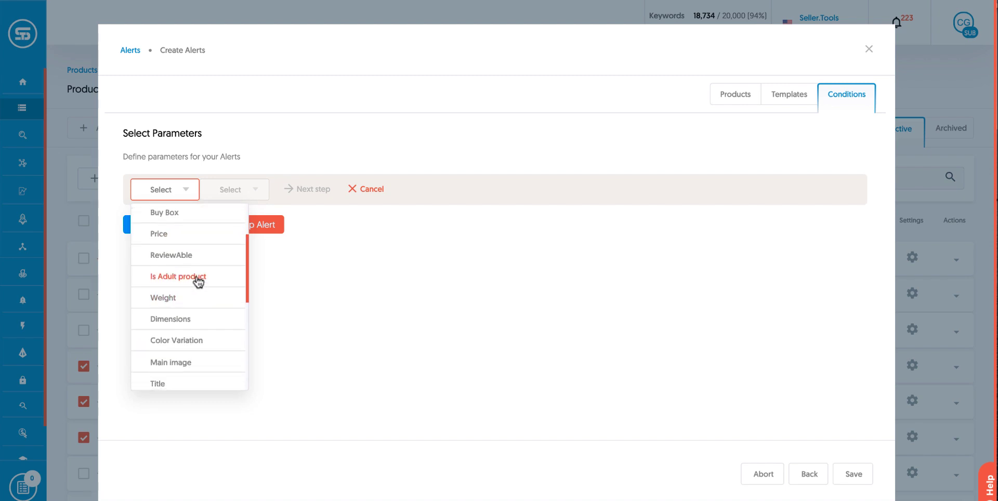
click(214, 280)
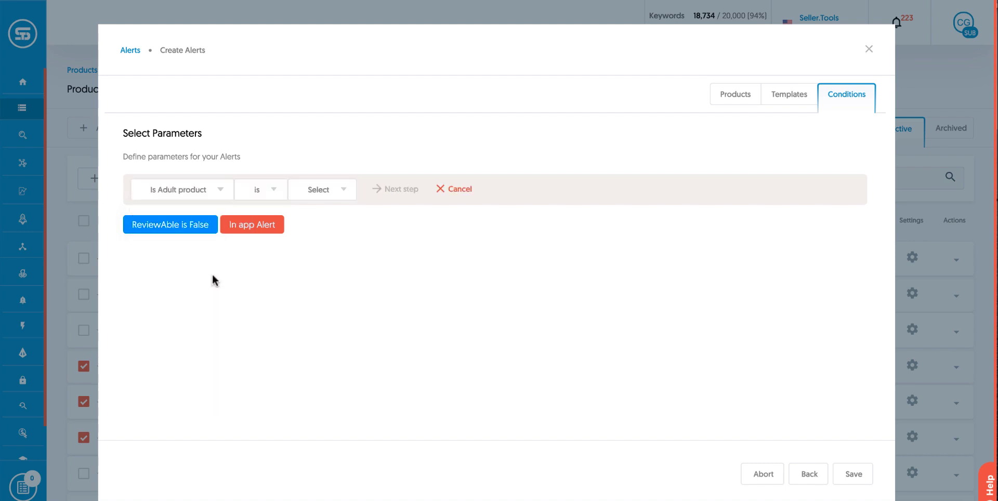
click(328, 196)
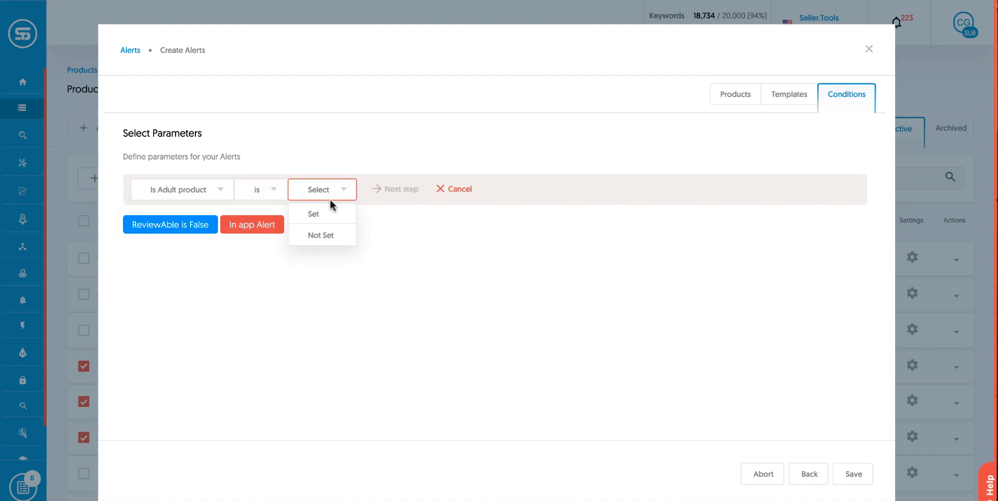
click(331, 216)
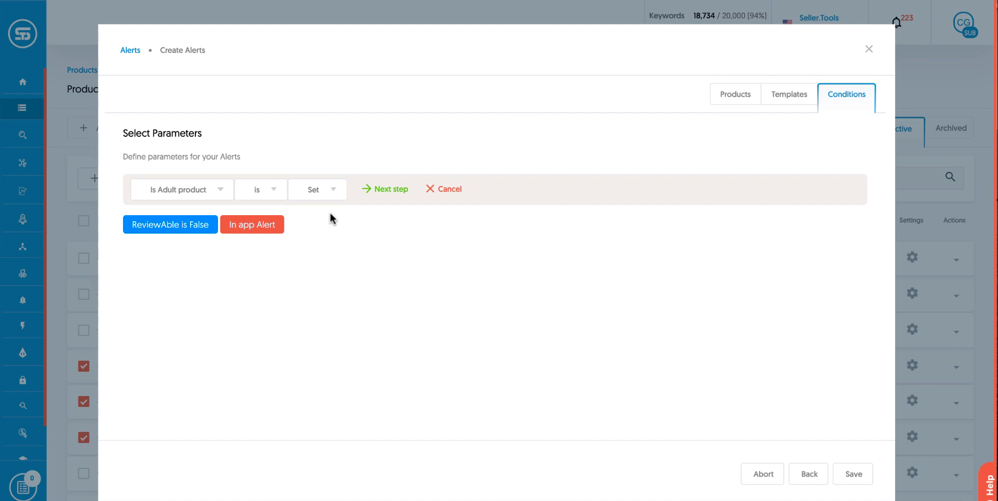
click(393, 190)
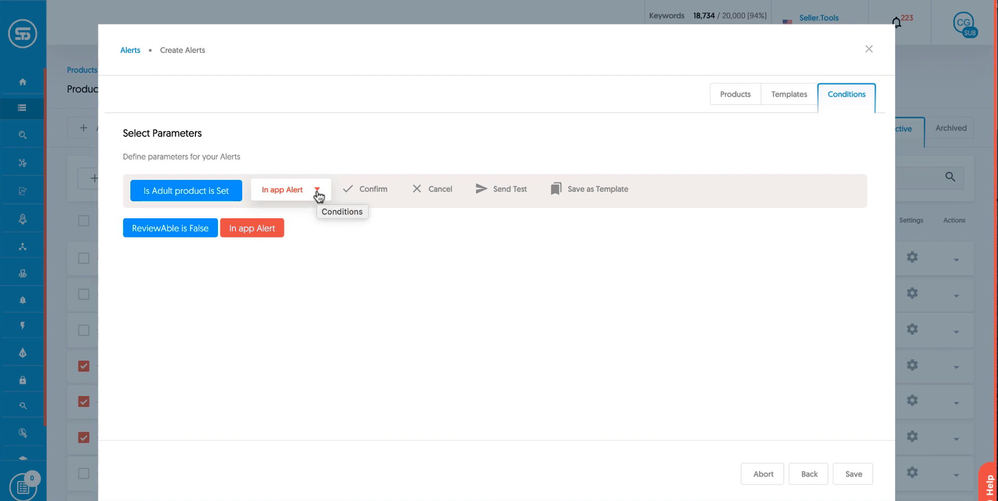
Step: Send the Is Adult product alert through FB Messenger to the Seller.Tools Demo account and confirm the parameter
mouse_move(270, 229)
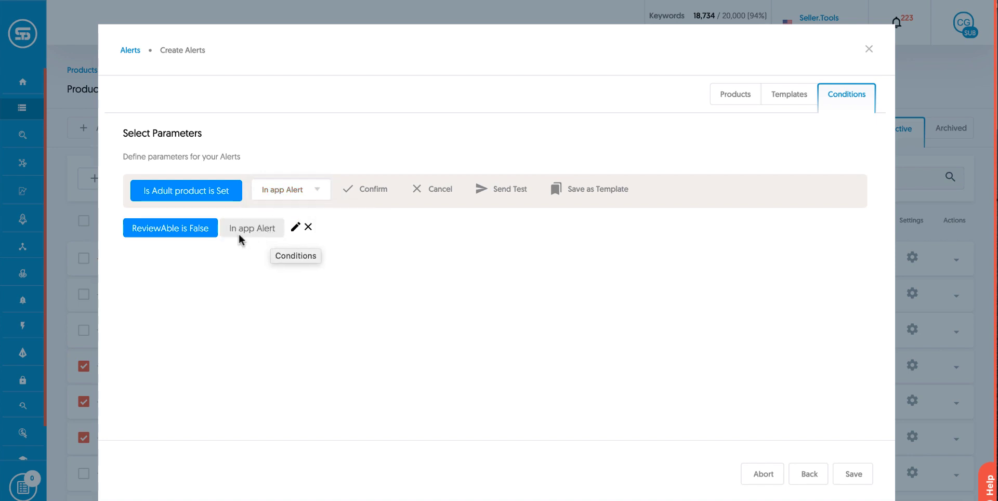
click(309, 188)
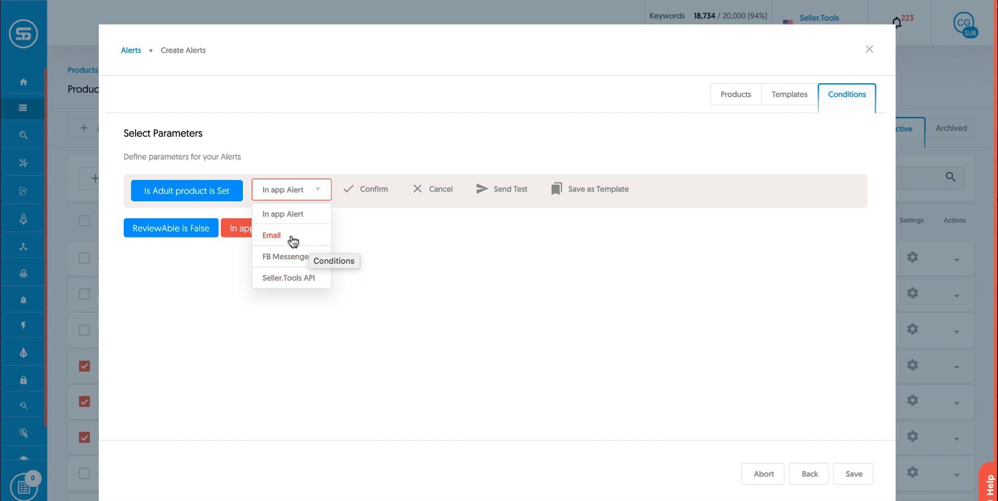
click(305, 253)
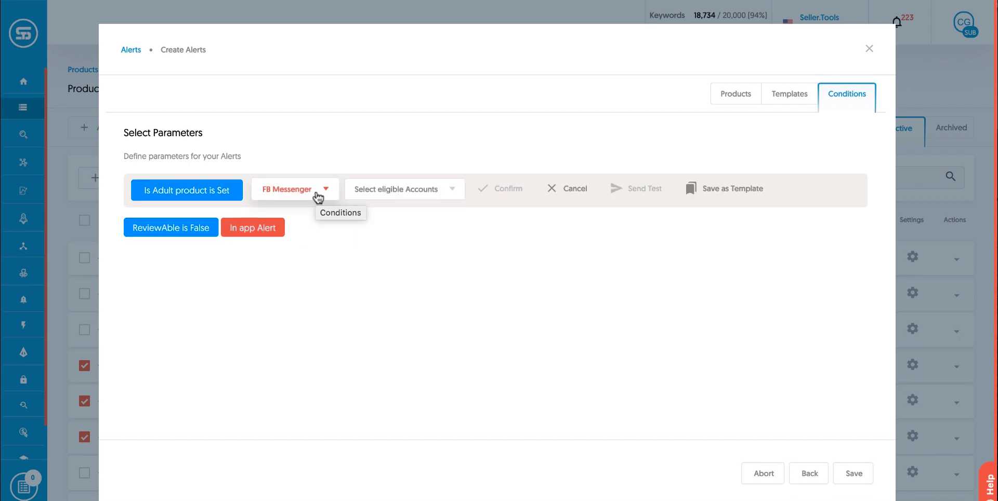
click(452, 190)
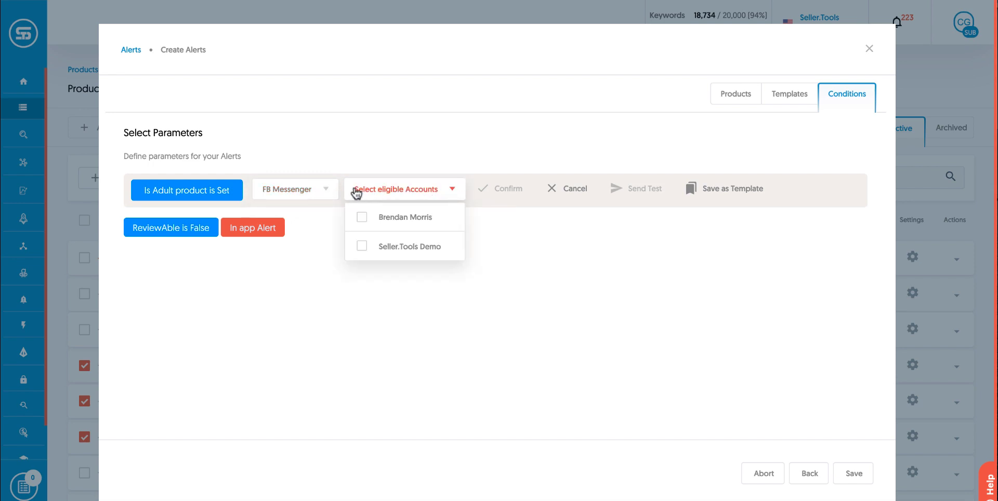
click(383, 247)
click(431, 190)
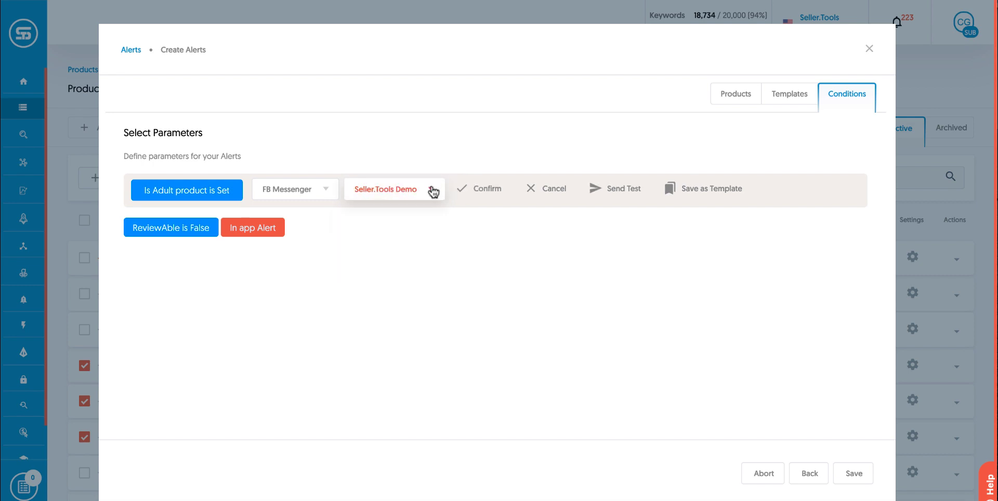
click(486, 191)
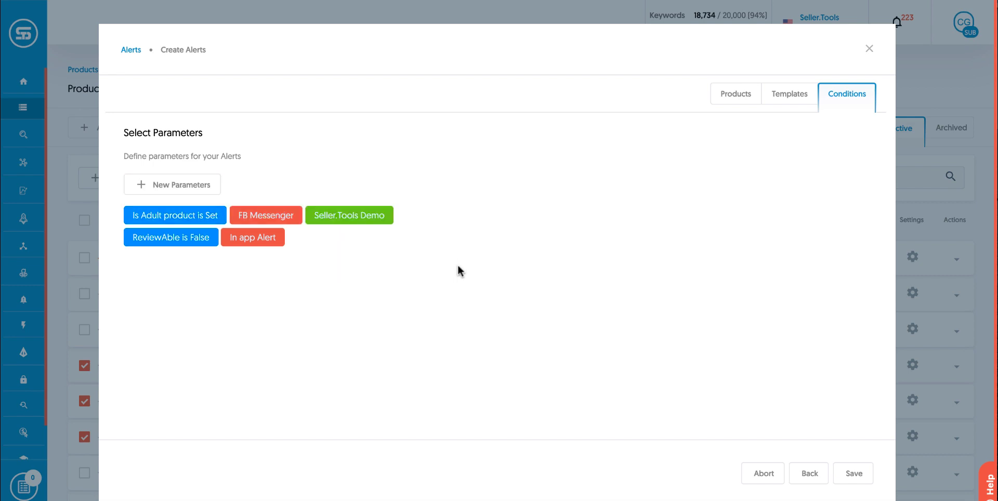
Step: Review the Is Adult product alert's delivery settings, confirm them and save the alerts for the selected products
mouse_move(370, 219)
click(403, 217)
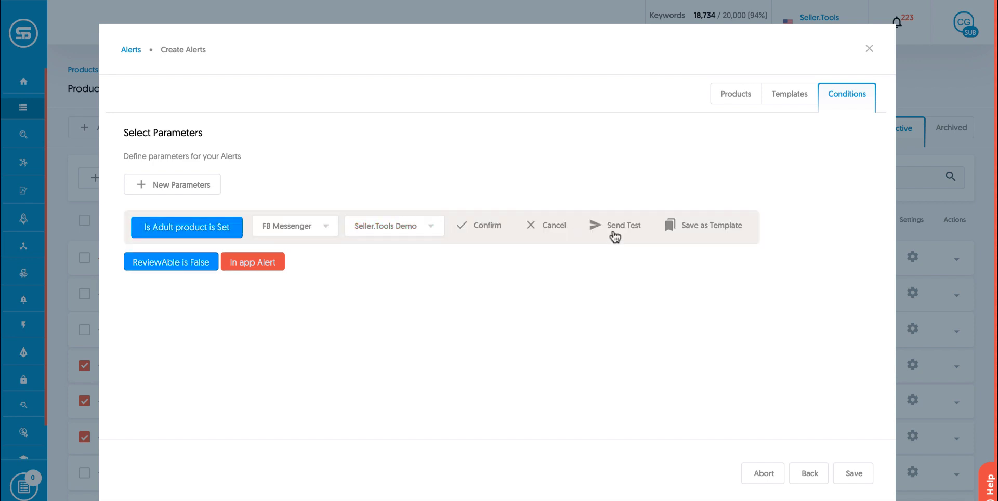
click(490, 230)
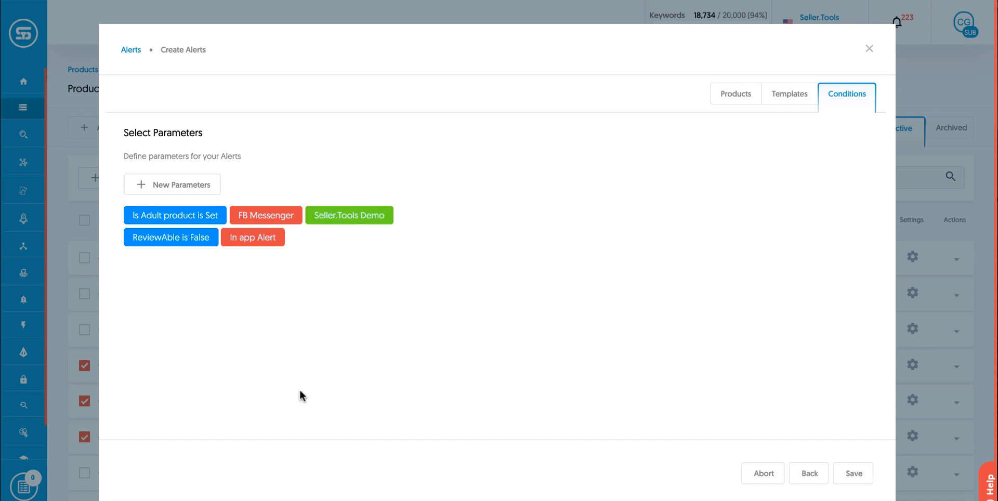
click(861, 475)
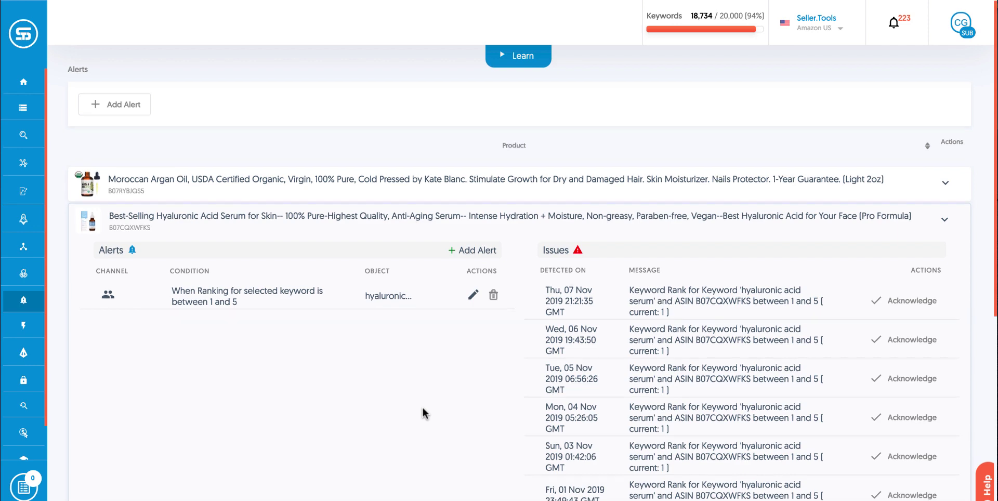
Step: Examine the Alerts page, including the Hyaluronic Acid Serum product's alert condition and its list of detected issues
scroll(422, 413, down, 6)
scroll(422, 413, up, 3)
scroll(423, 413, up, 3)
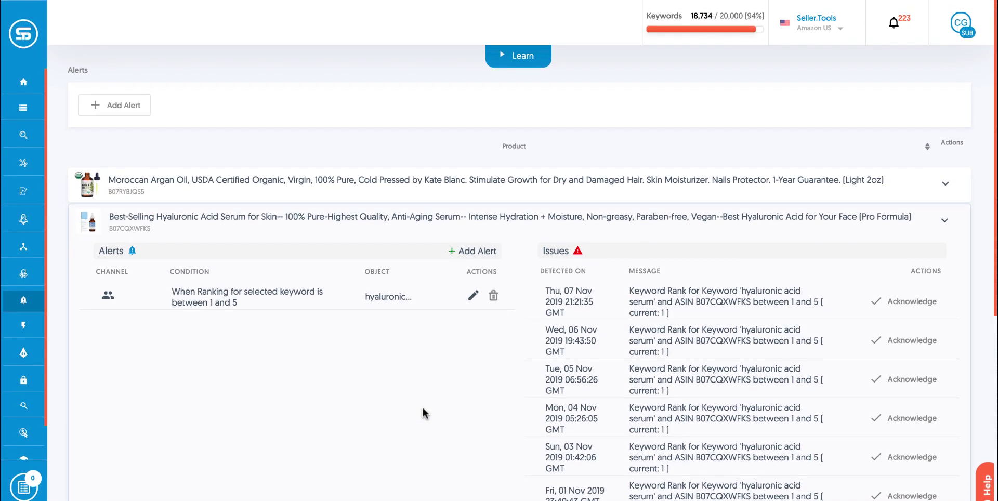
click(539, 221)
click(567, 222)
scroll(770, 408, down, 1)
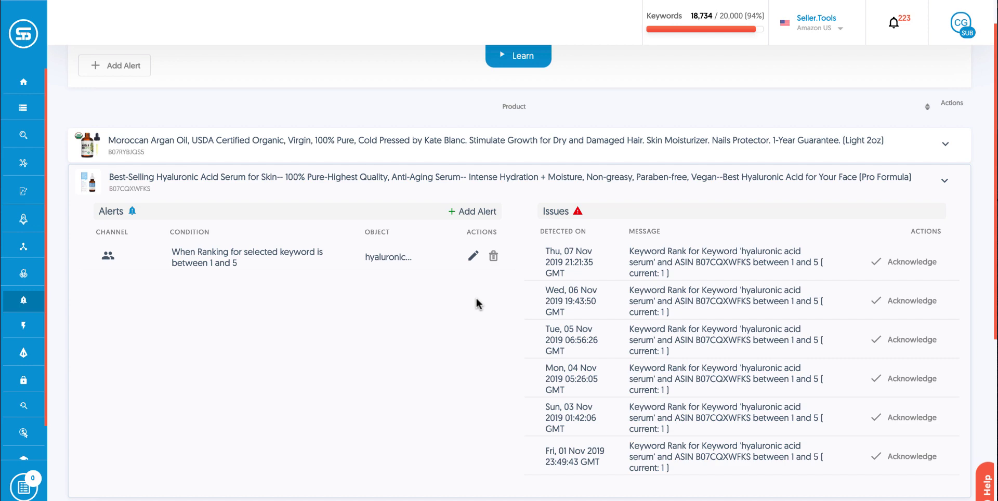
scroll(475, 302, up, 1)
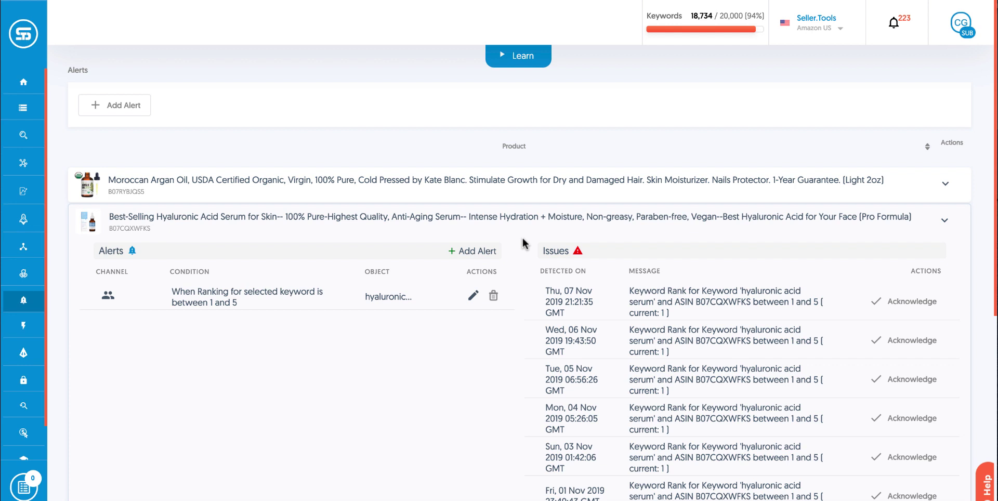
scroll(521, 235, down, 1)
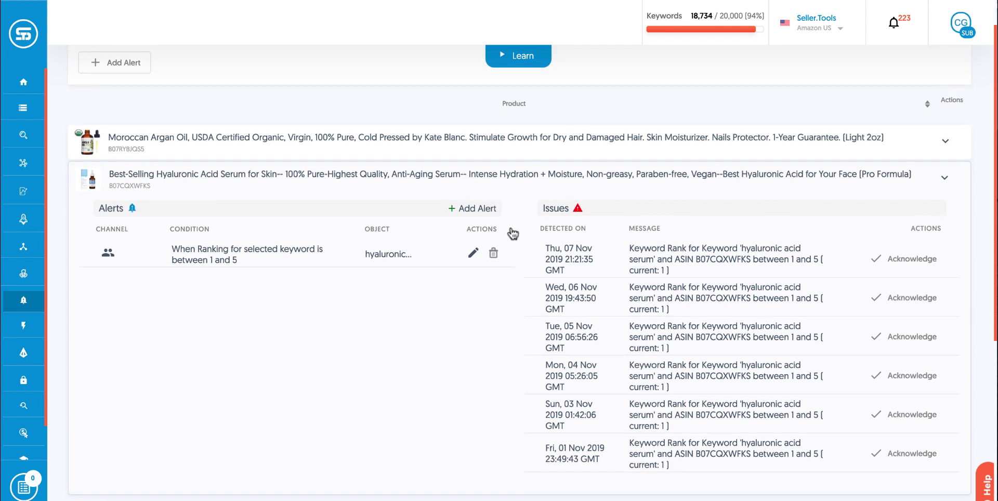